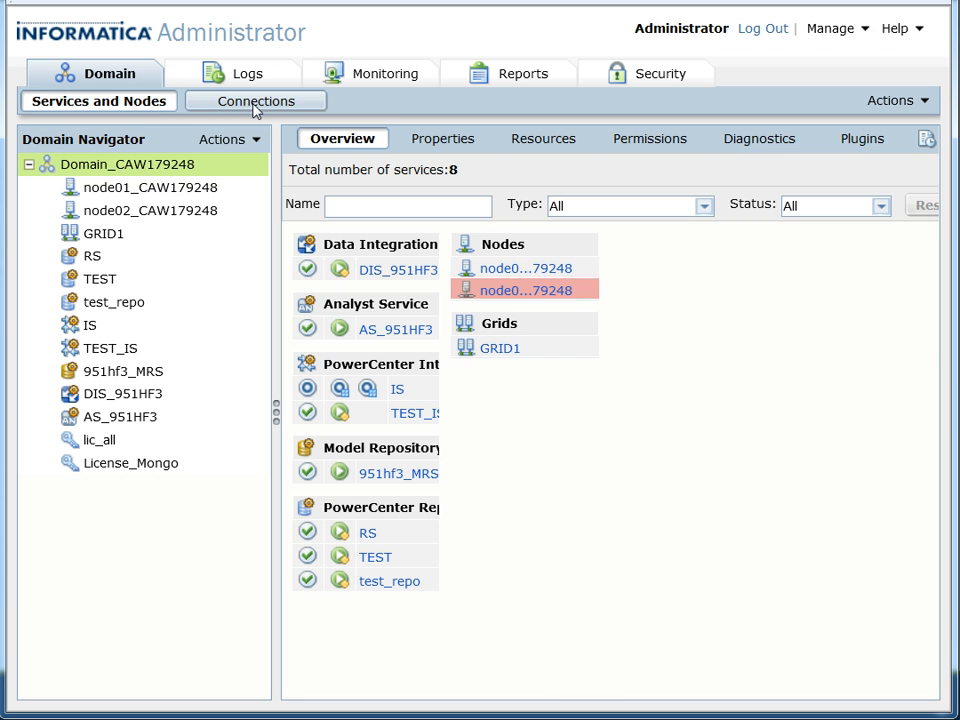
Create a new domain connection of type ODBC from the domain's connections.
left_click(254, 106)
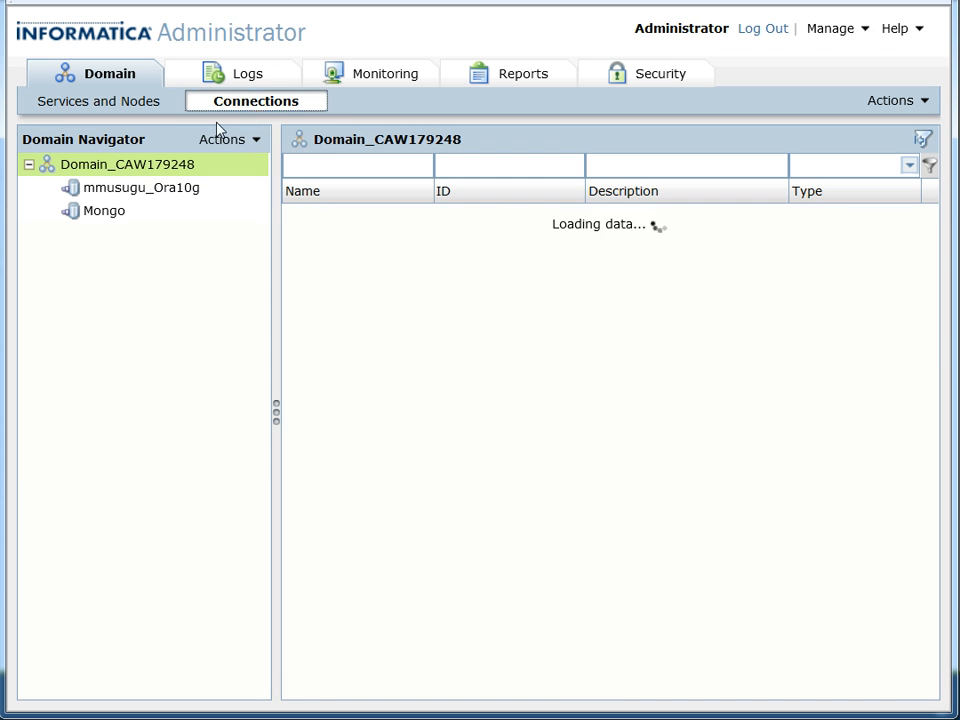
left_click(222, 148)
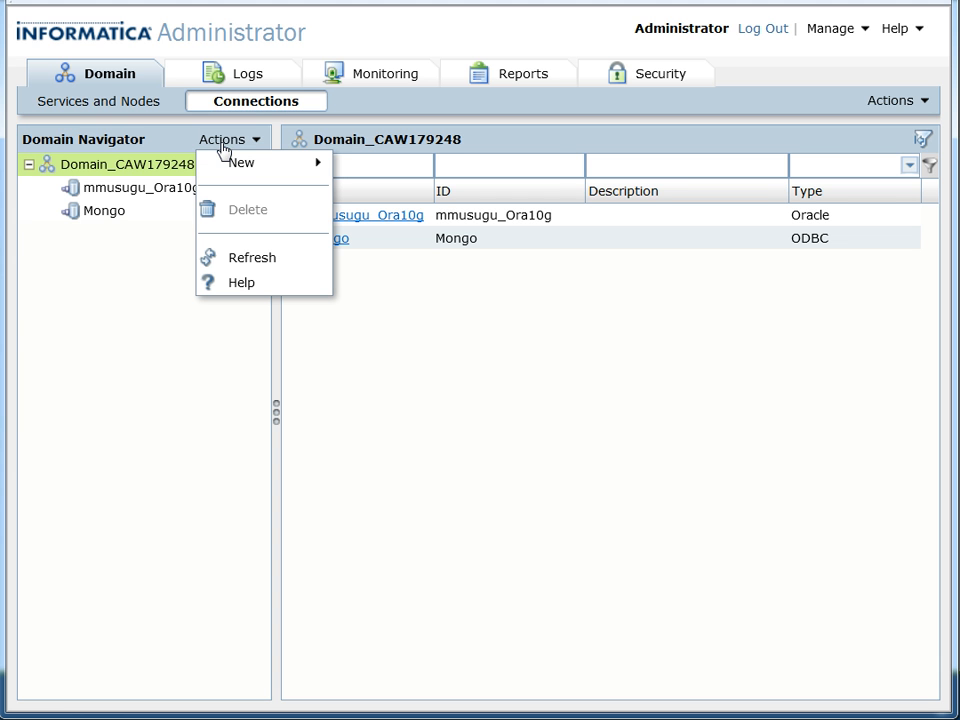
mouse_move(249, 165)
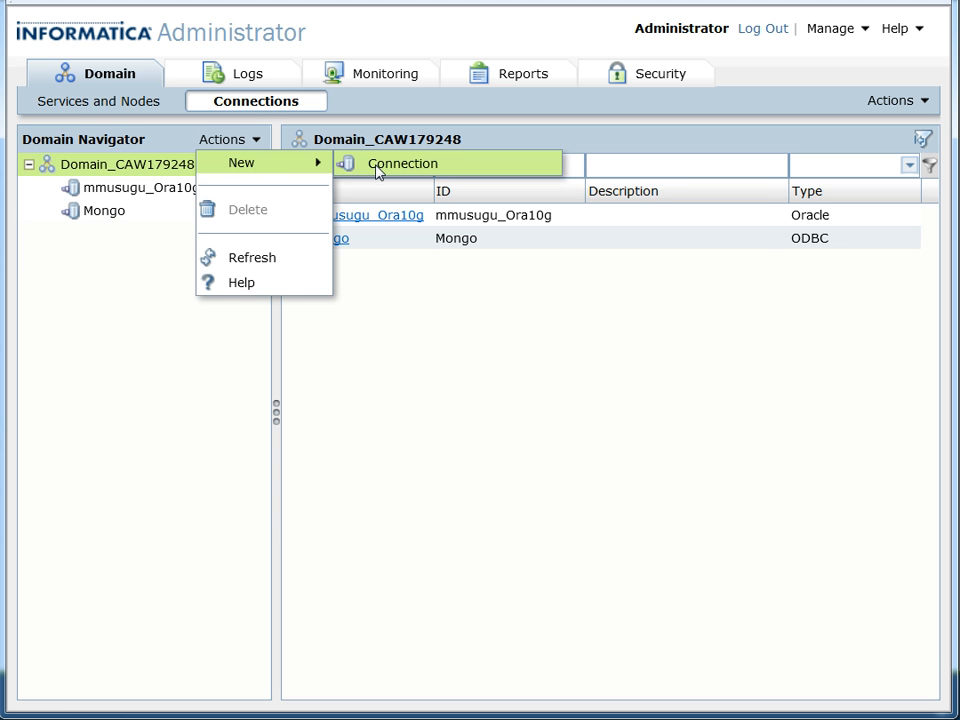
left_click(377, 170)
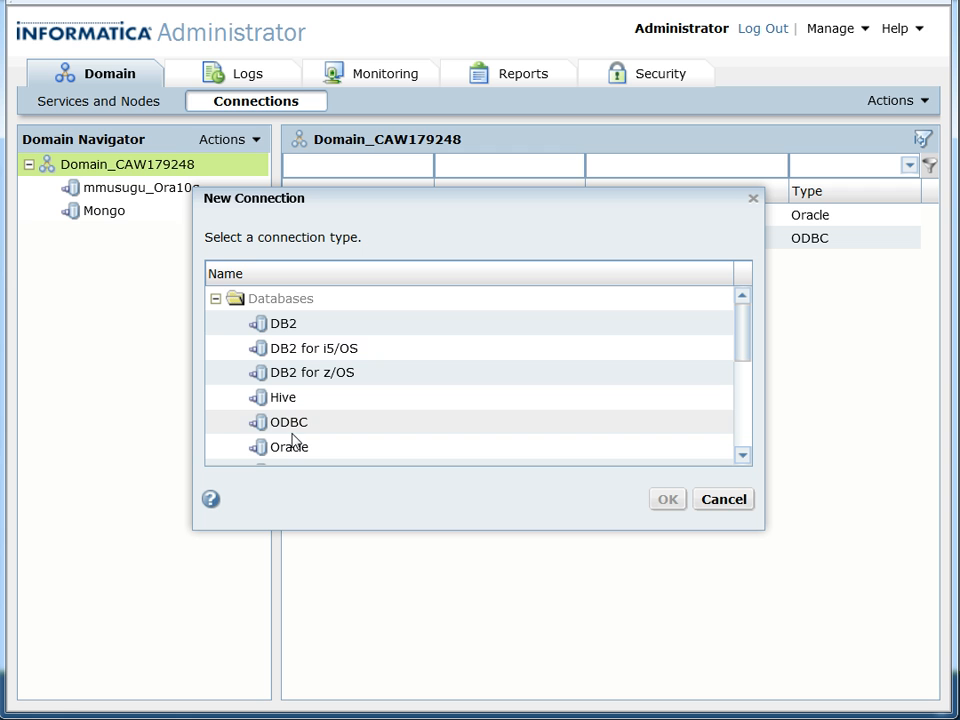
left_click(295, 430)
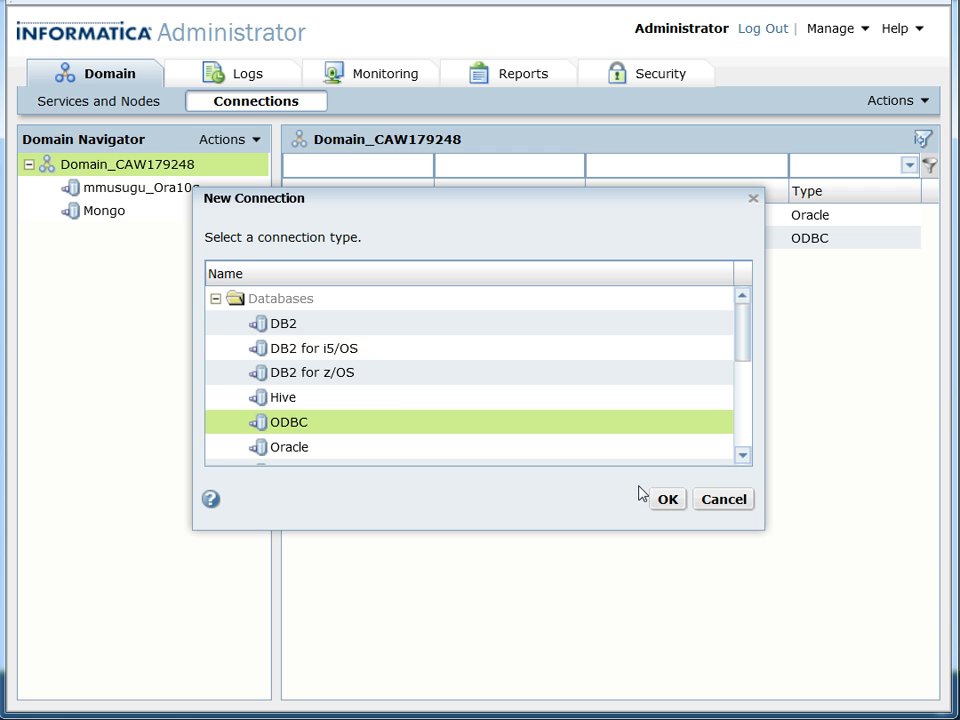
left_click(664, 503)
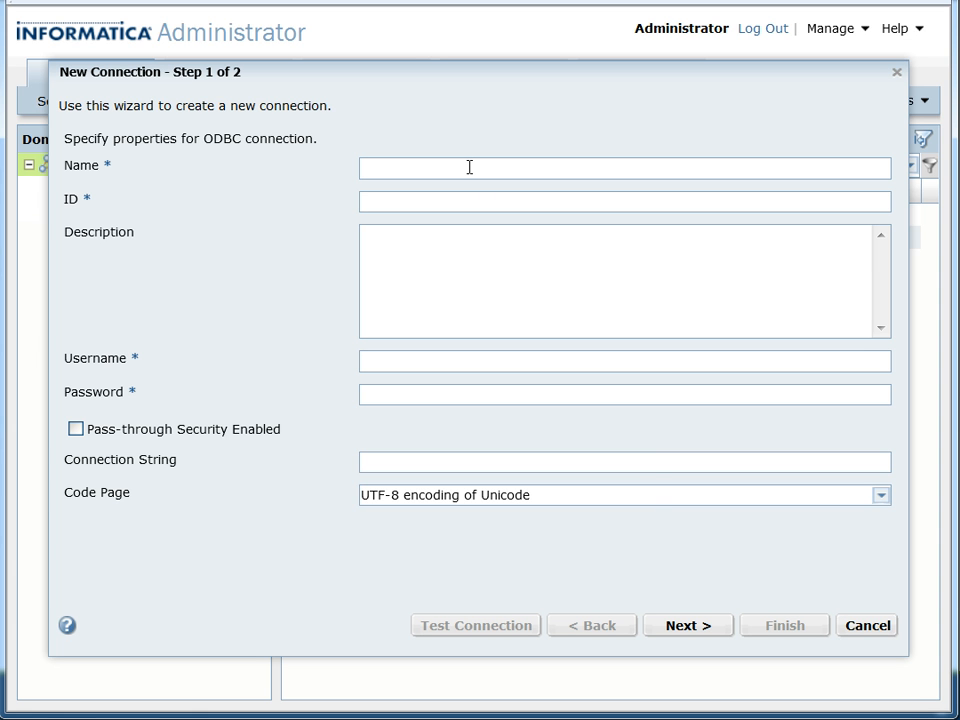
Name the connection mongodb, enter the username and password, set the connection string to testdata, and continue to the advanced properties.
type("MongoDB")
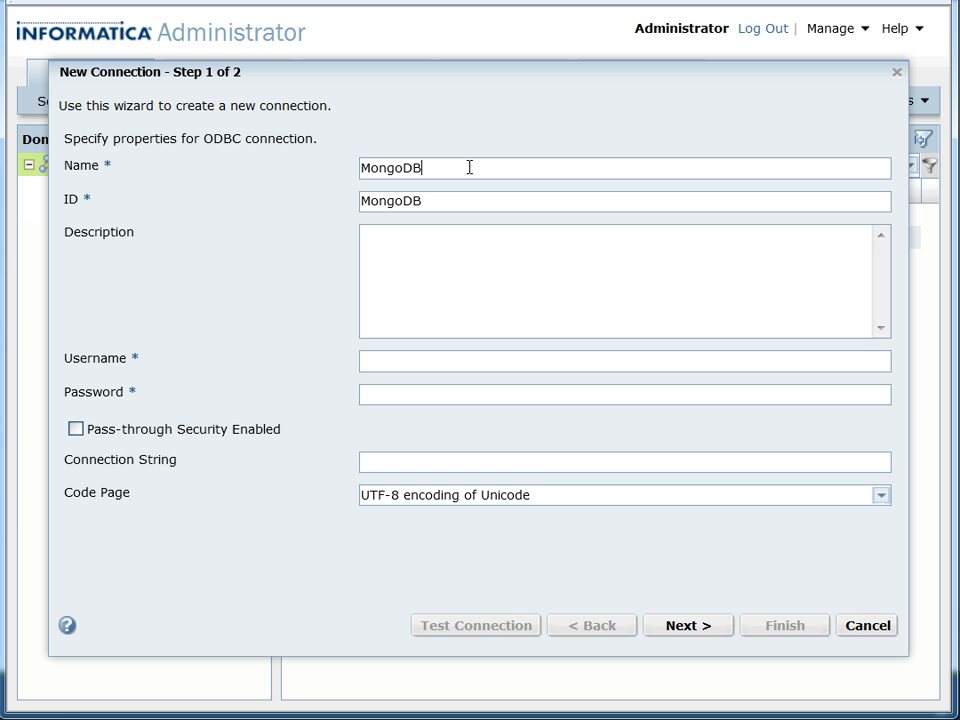
type("_demo")
left_click(392, 395)
left_click(412, 465)
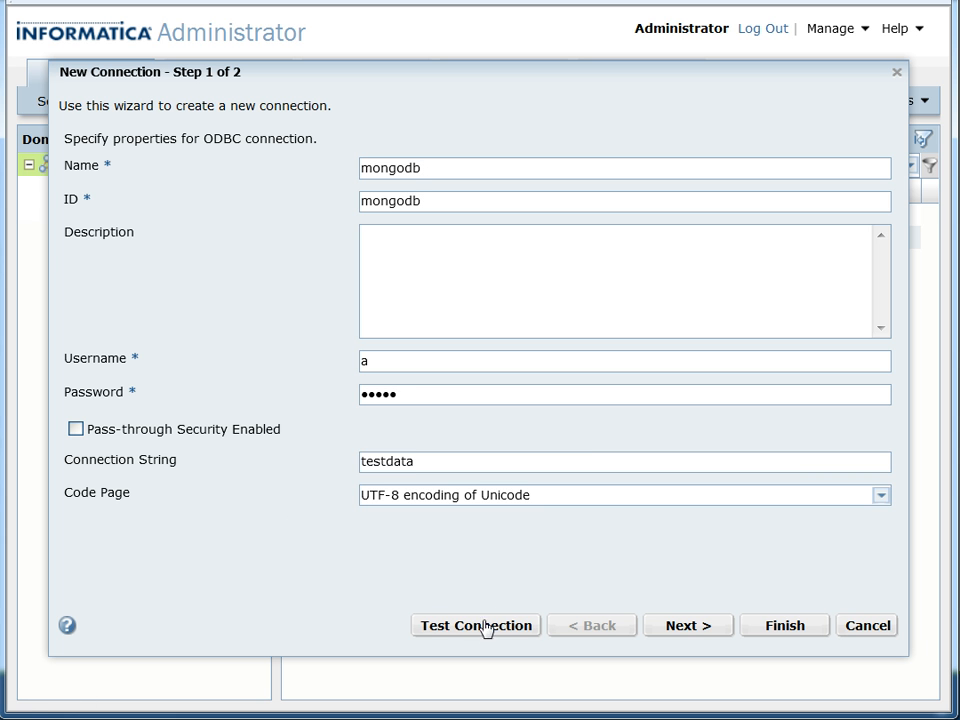
left_click(686, 626)
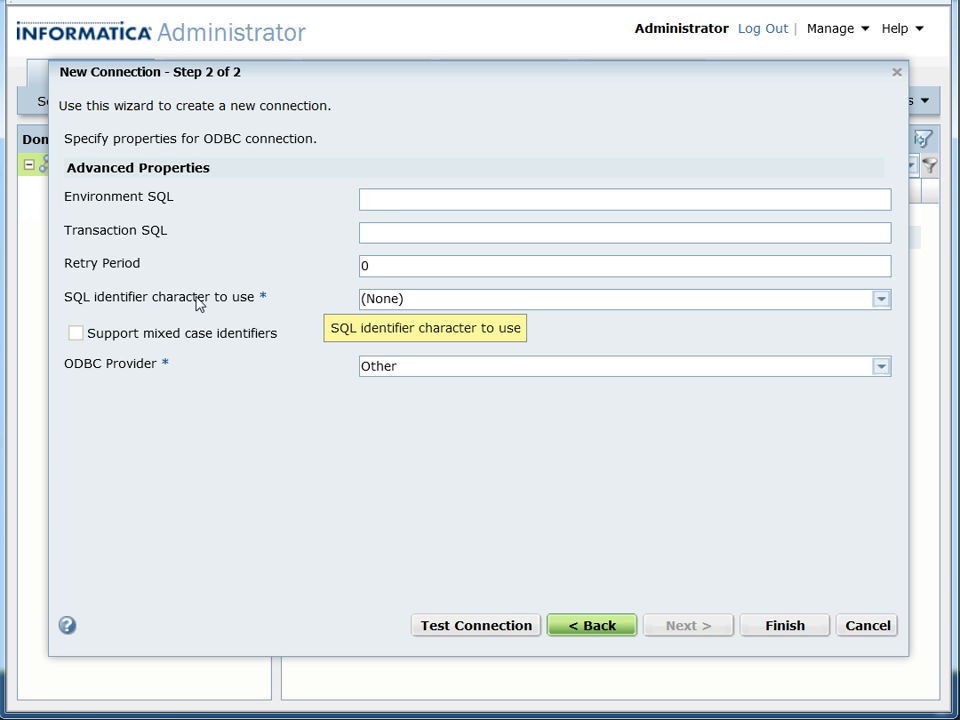
Set the SQL identifier character to "" (quotes) and choose Other as the ODBC provider.
left_click(404, 308)
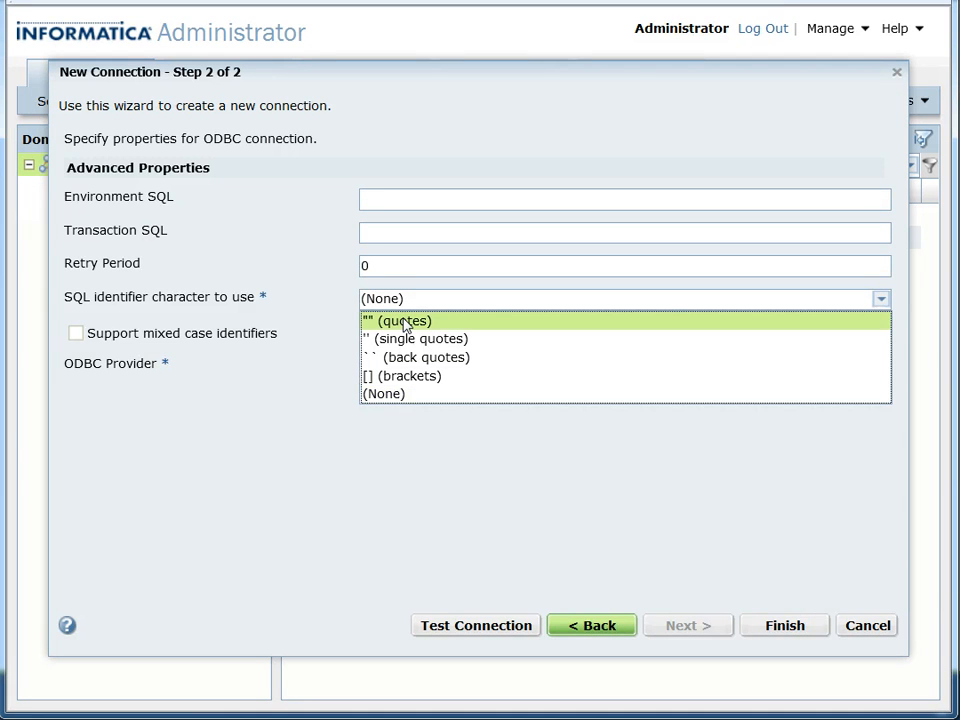
left_click(405, 322)
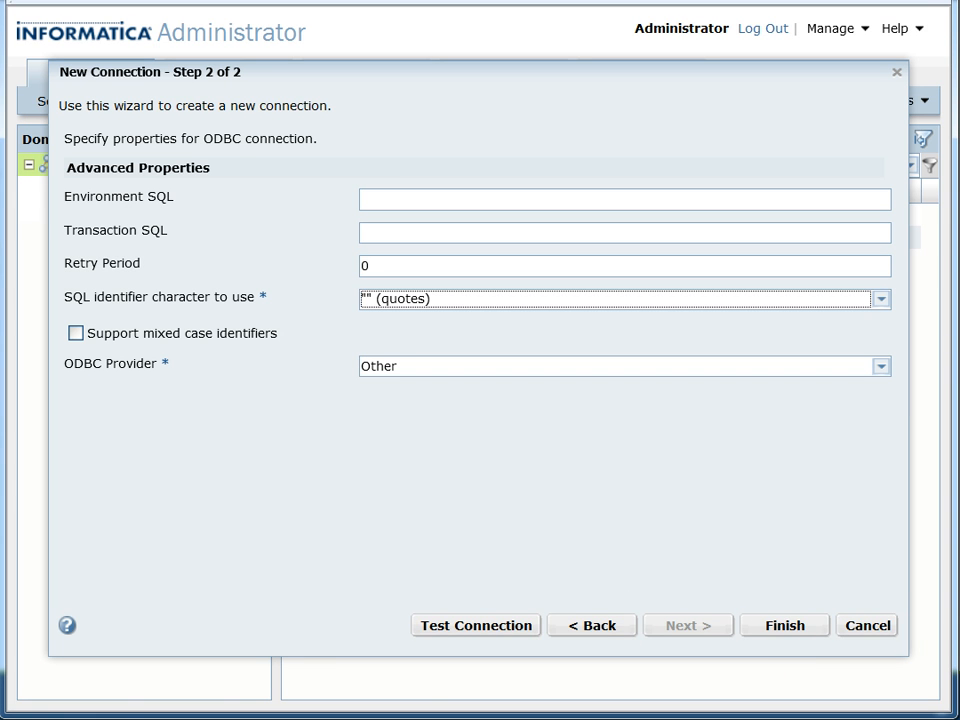
left_click(501, 369)
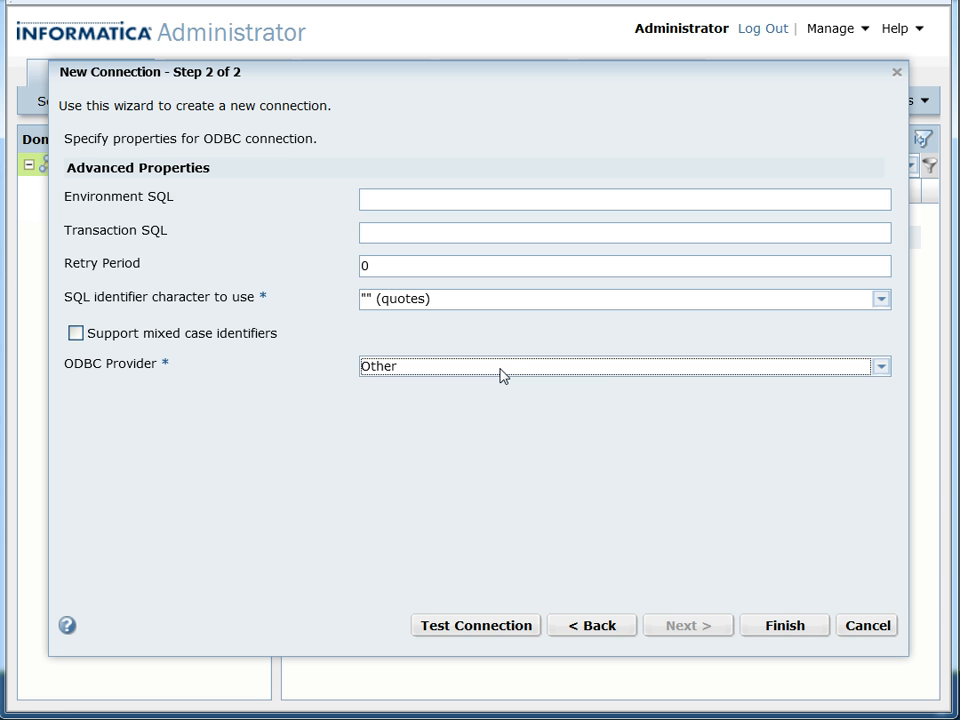
left_click(501, 370)
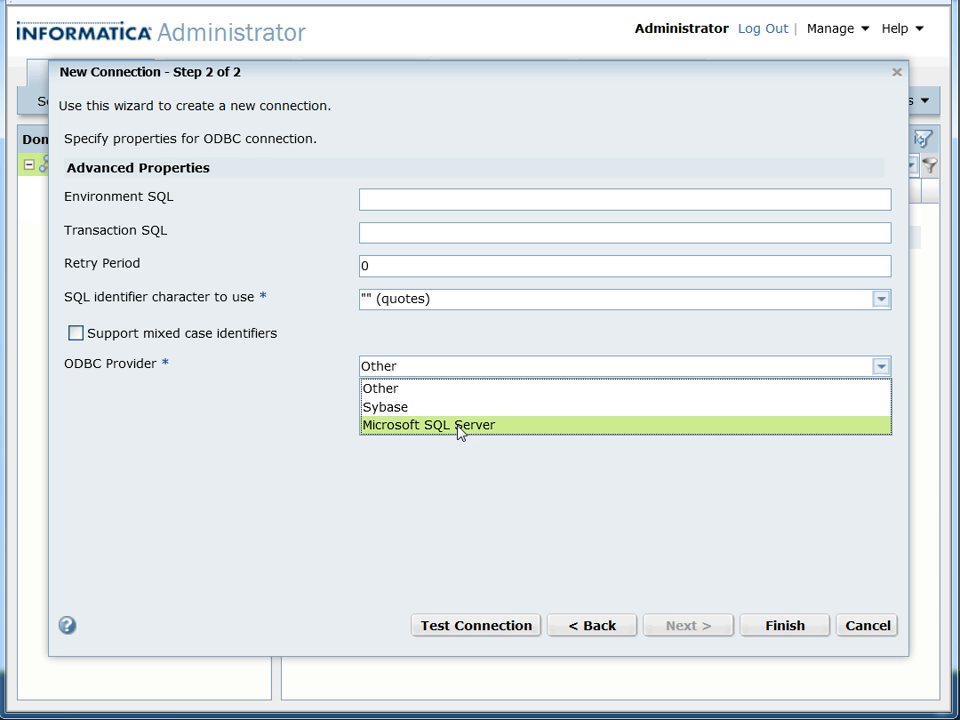
left_click(399, 389)
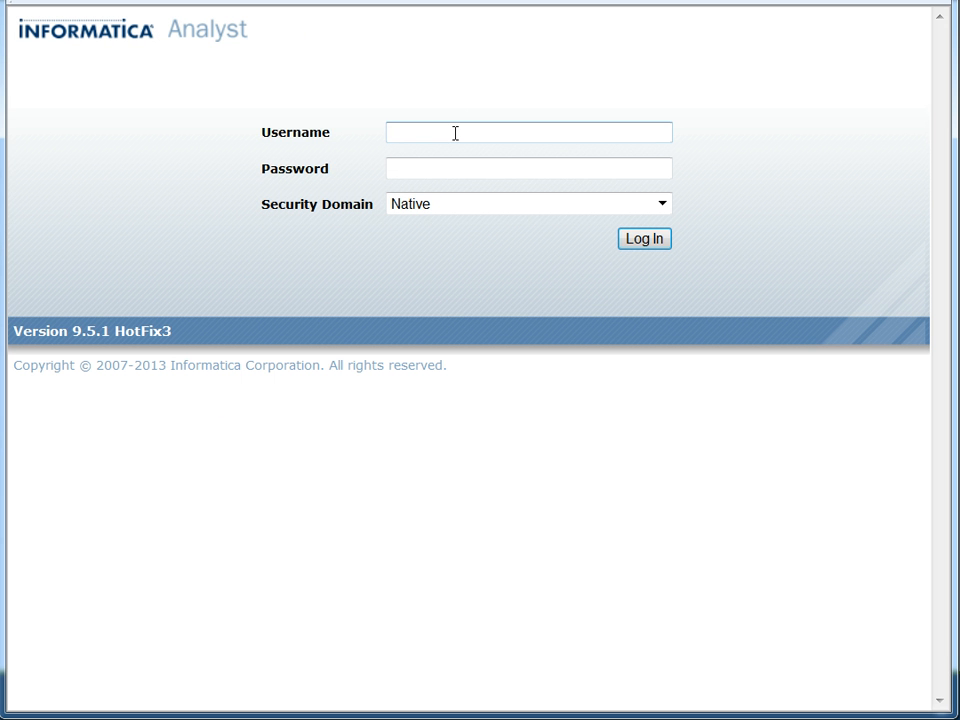
Log in to Informatica Analyst with the administrator account's username and password.
type("Administrator")
key("Tab")
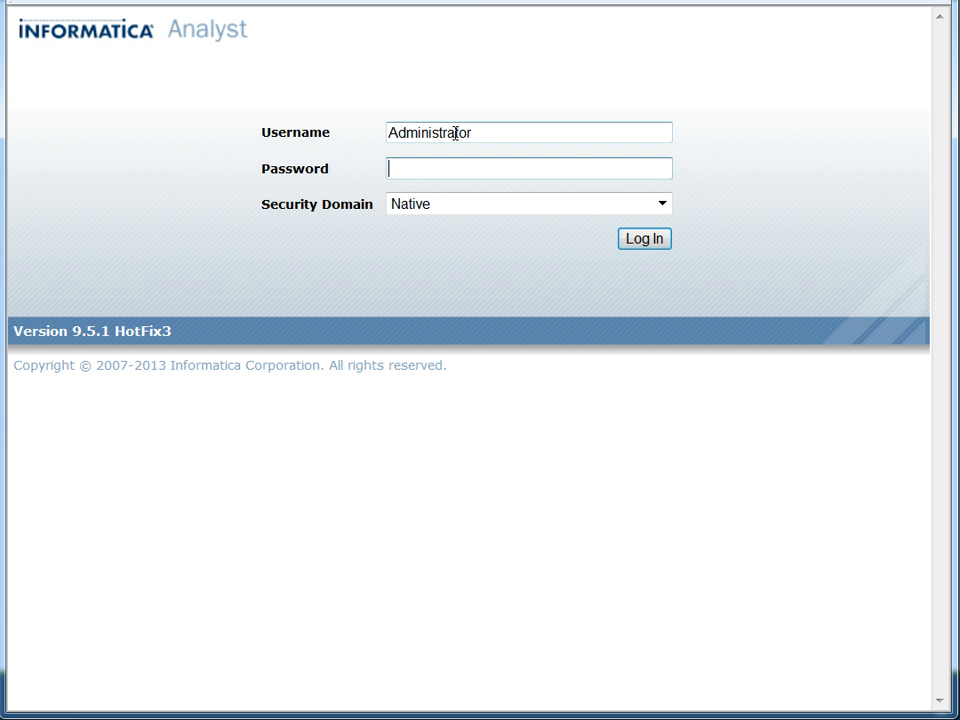
type("Administrator")
key("Return")
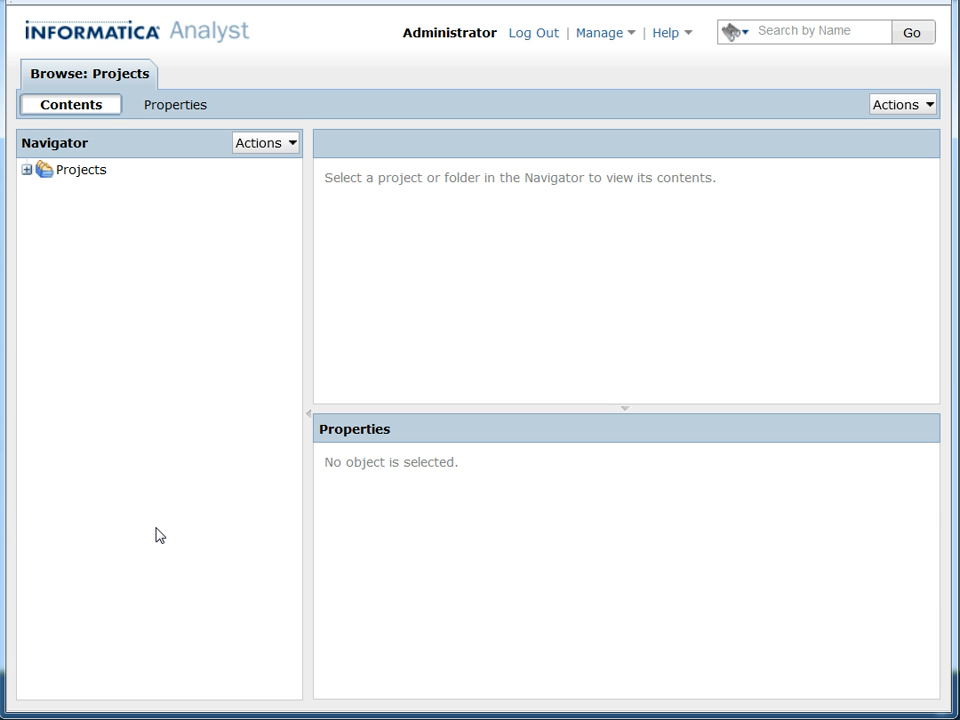
Open the TEST project and start adding a new table from the Mongo ODBC connection.
left_click(27, 172)
left_click(46, 190)
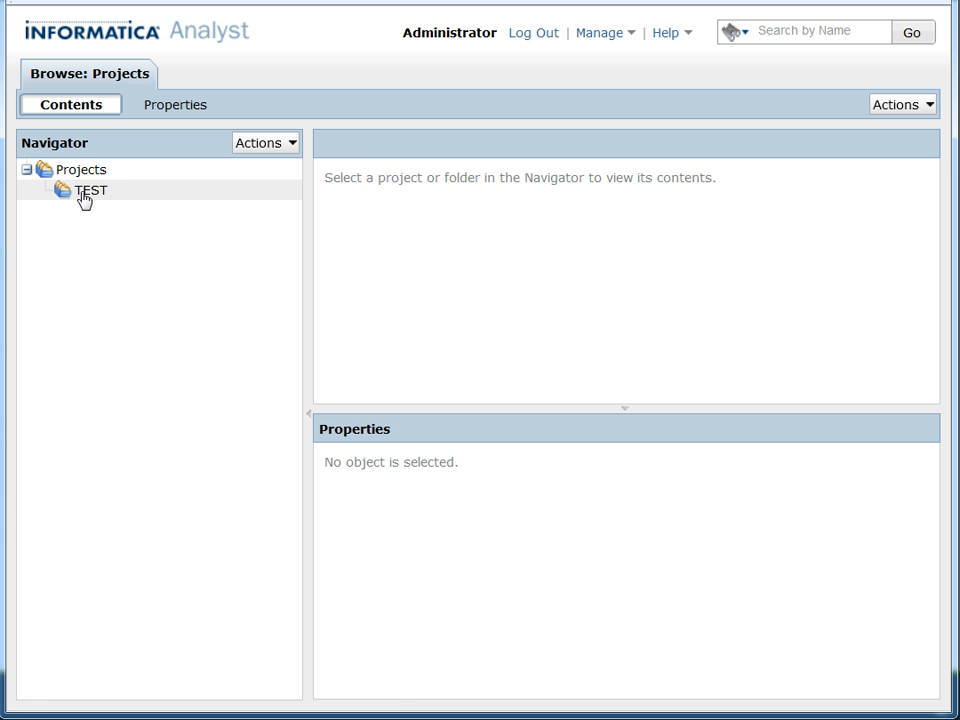
left_click(90, 195)
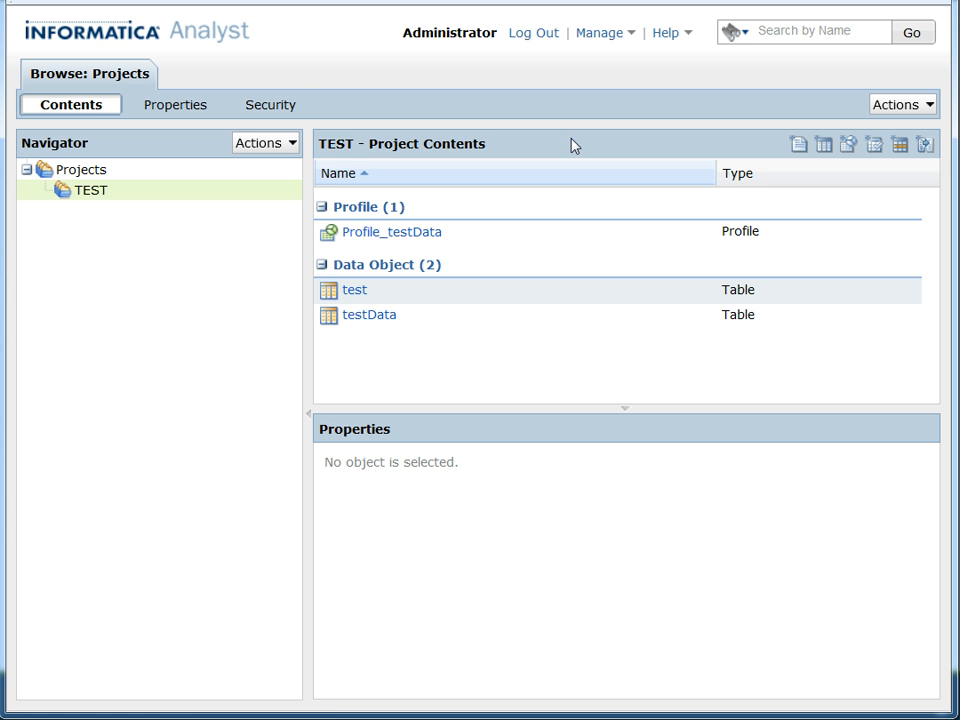
left_click(824, 148)
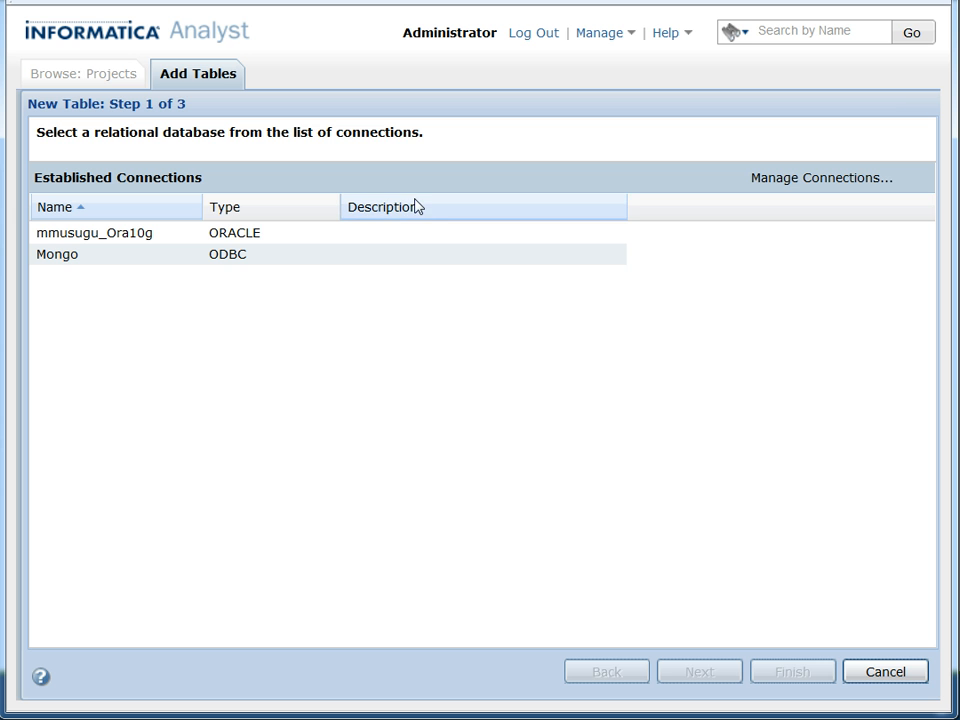
left_click(237, 263)
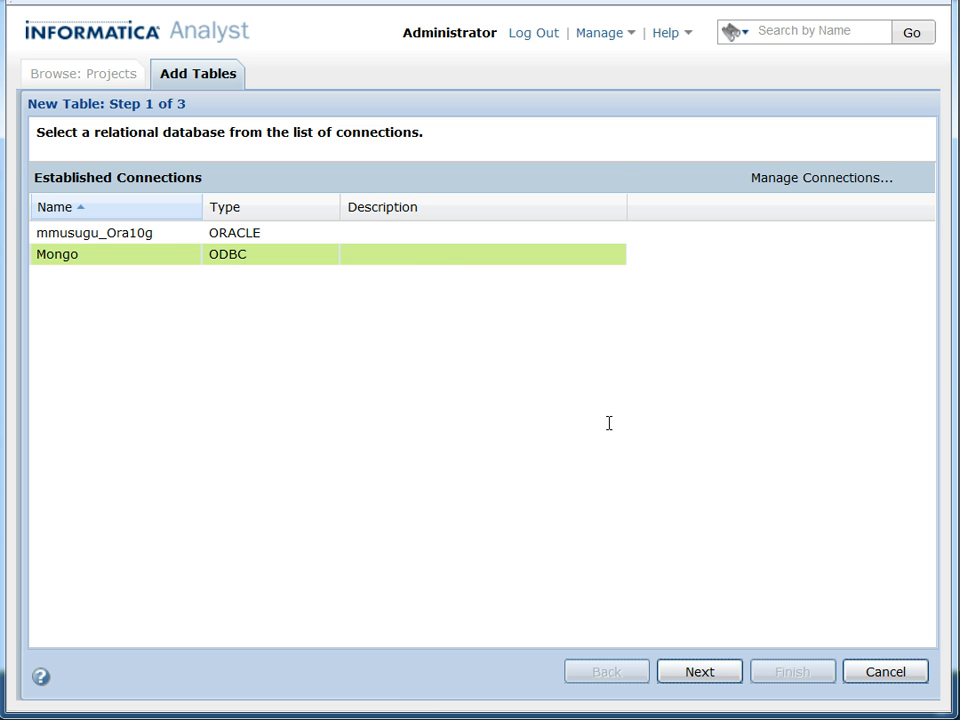
left_click(705, 672)
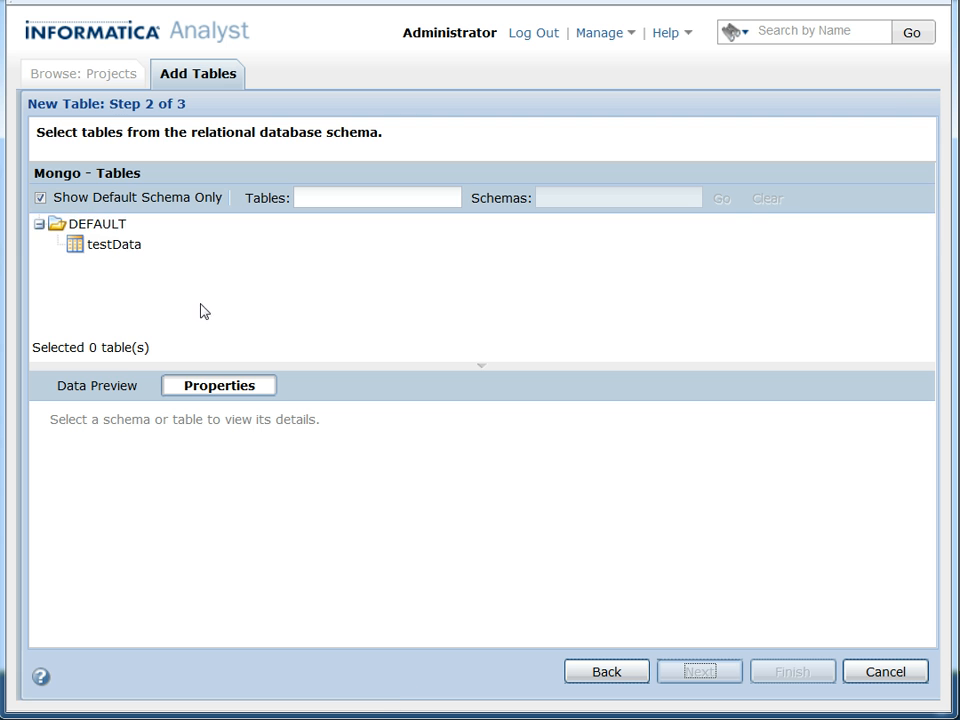
Turn off the default-schema-only filter and add the testData table from the DEFAULT schema to the project.
left_click(40, 198)
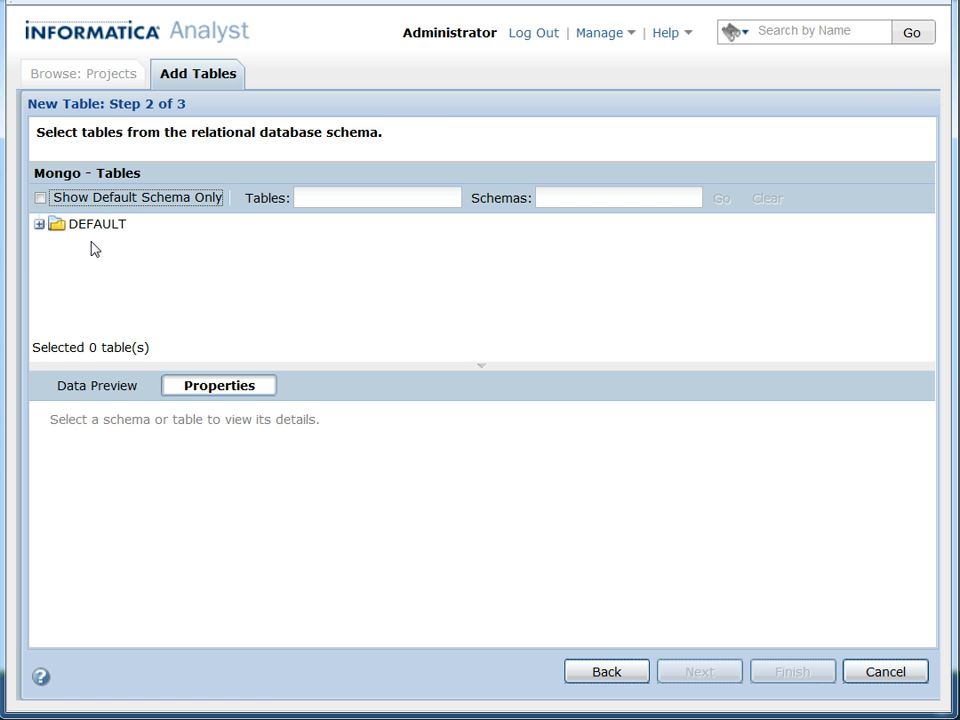
left_click(39, 225)
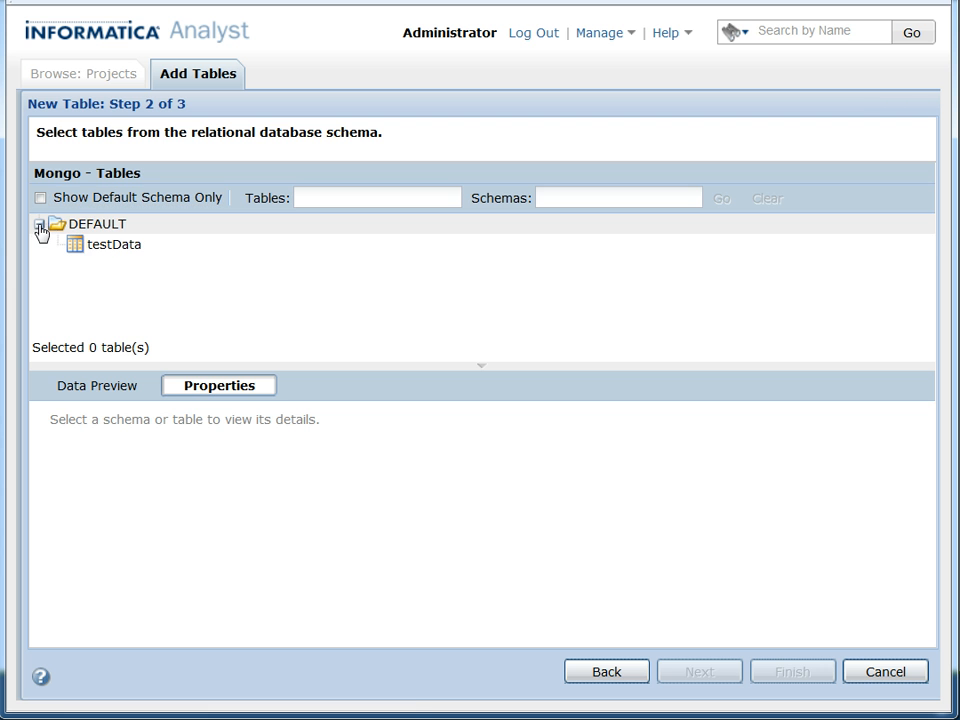
left_click(100, 248)
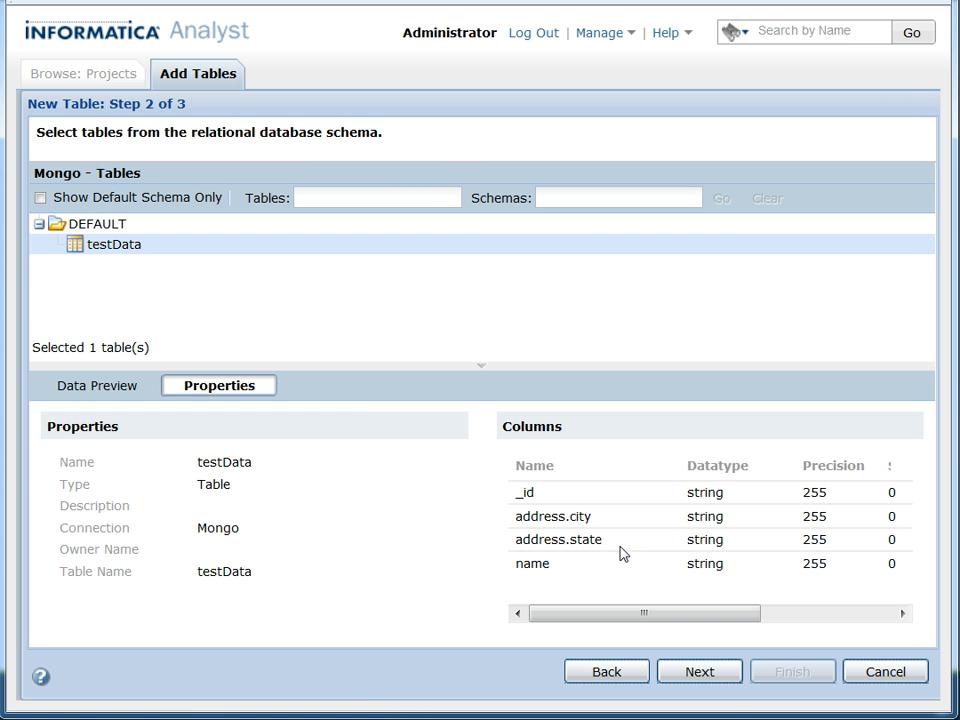
left_click(701, 672)
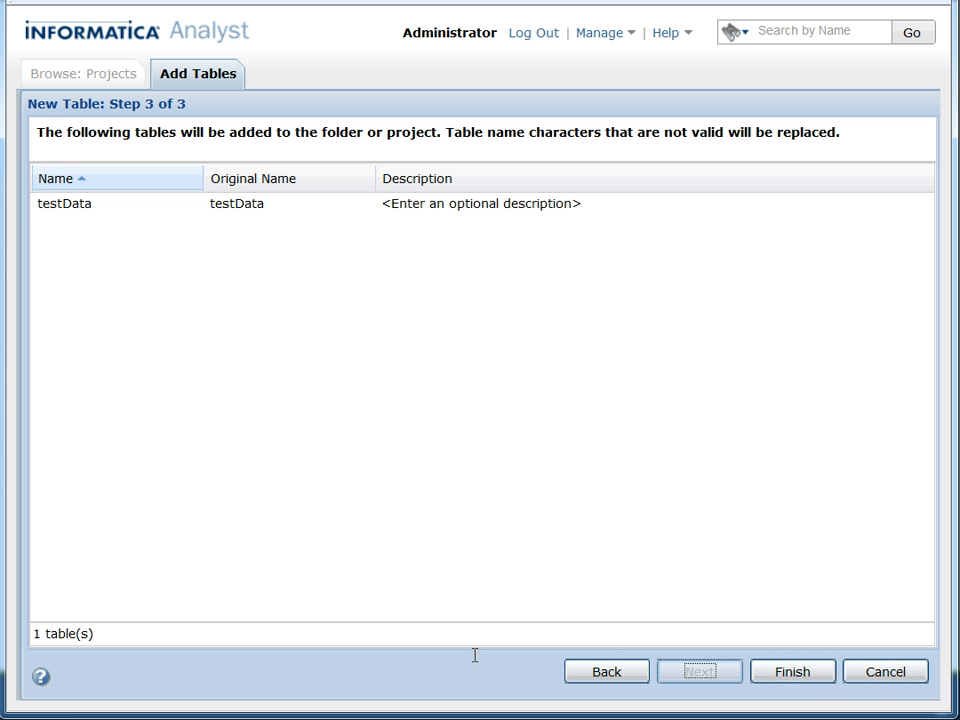
left_click(792, 672)
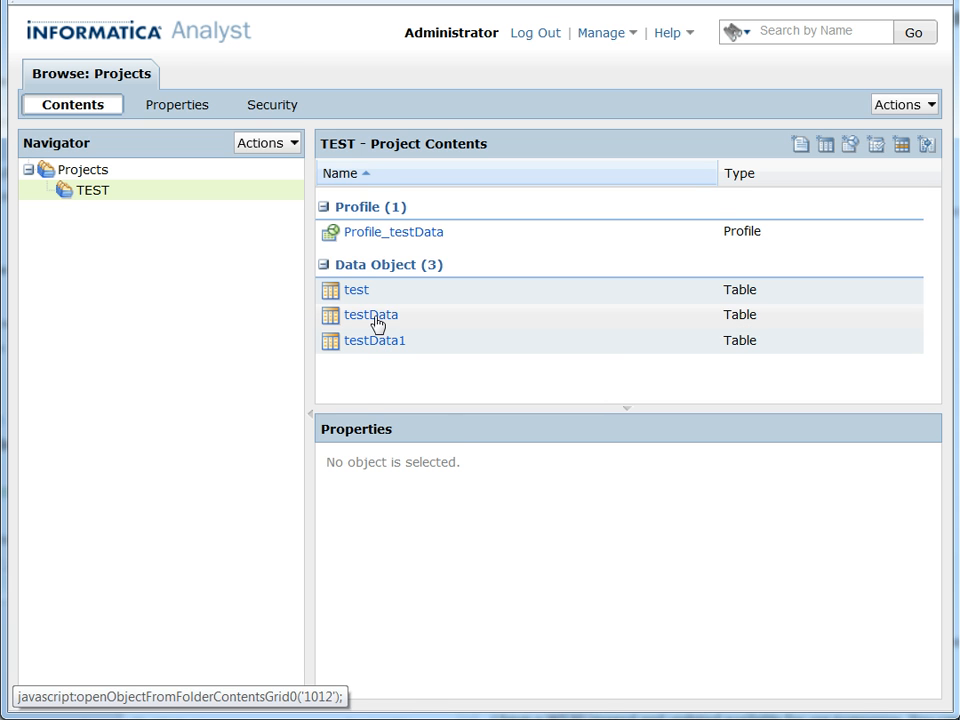
Preview the existing testData table and start a new column profiling profile with testData as its source.
left_click(371, 316)
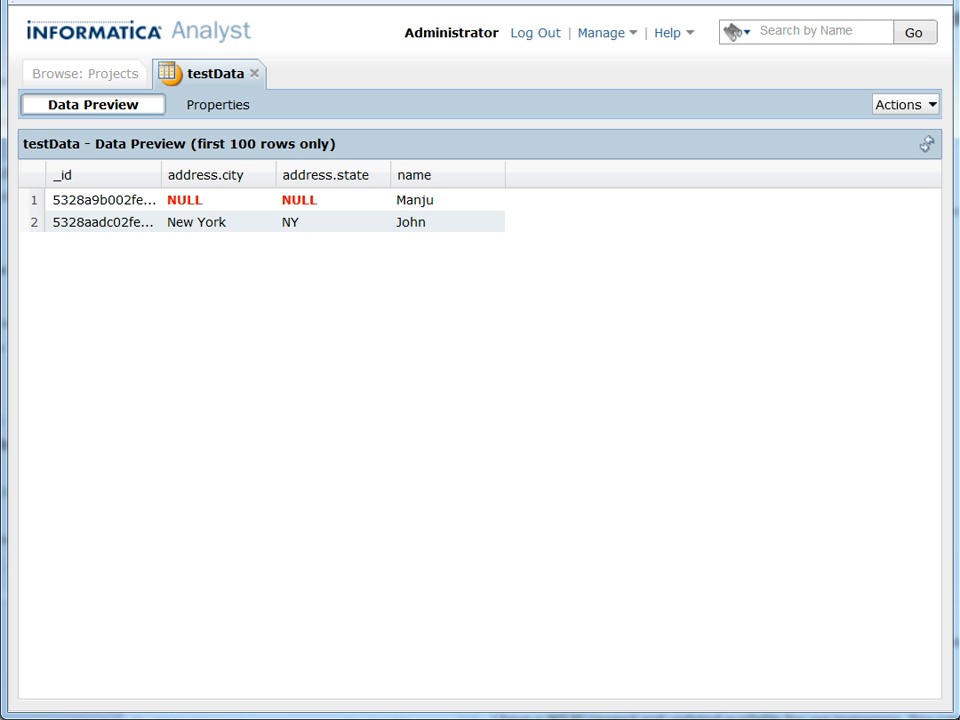
left_click(913, 110)
mouse_move(895, 213)
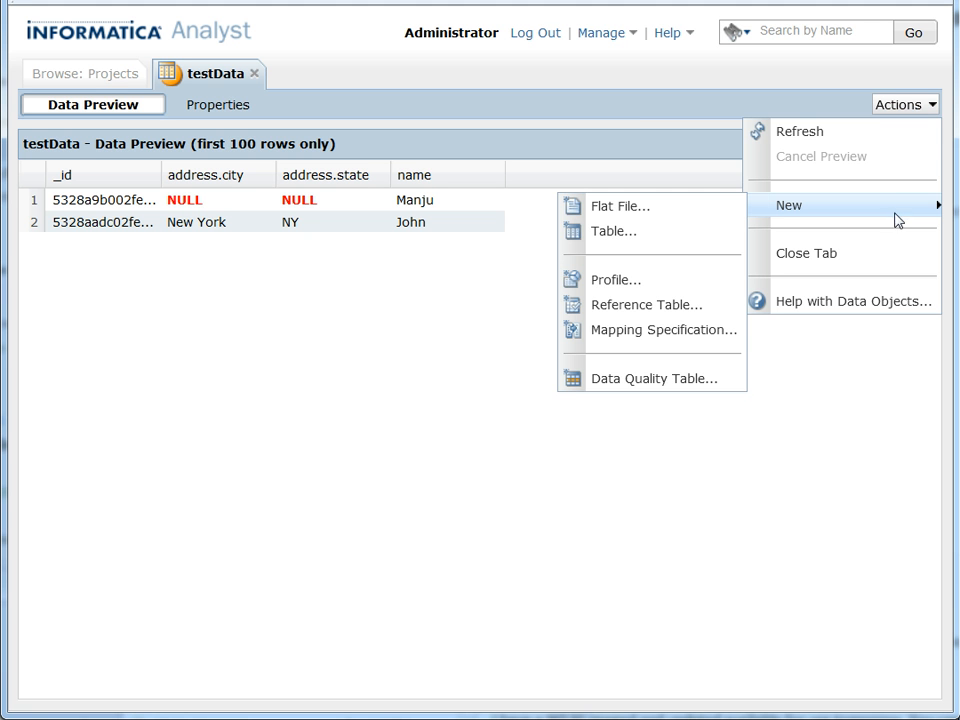
left_click(612, 283)
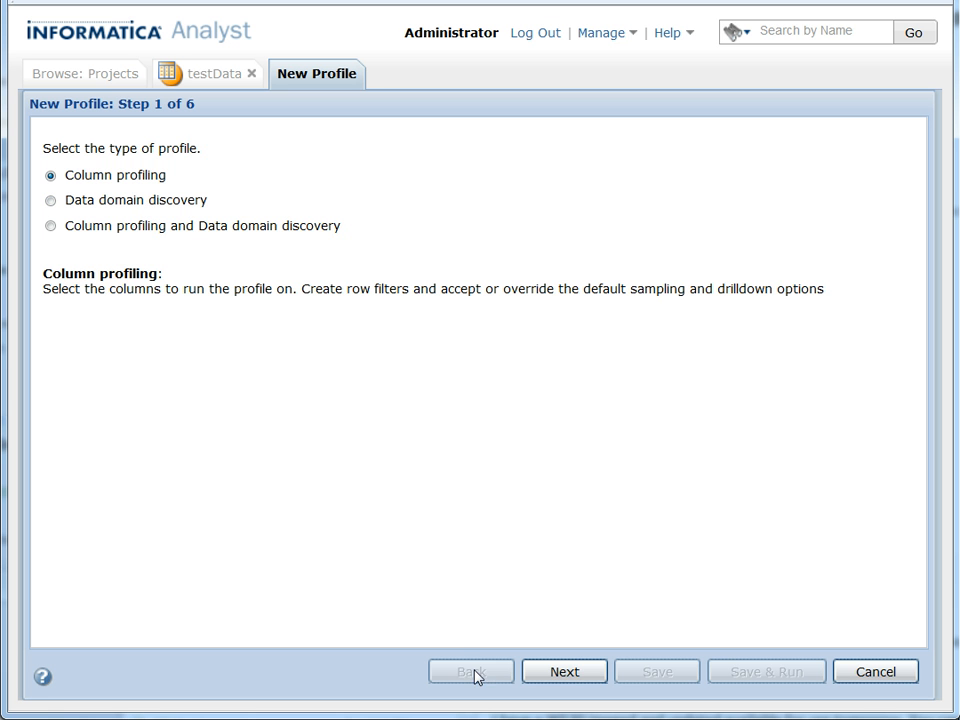
left_click(578, 673)
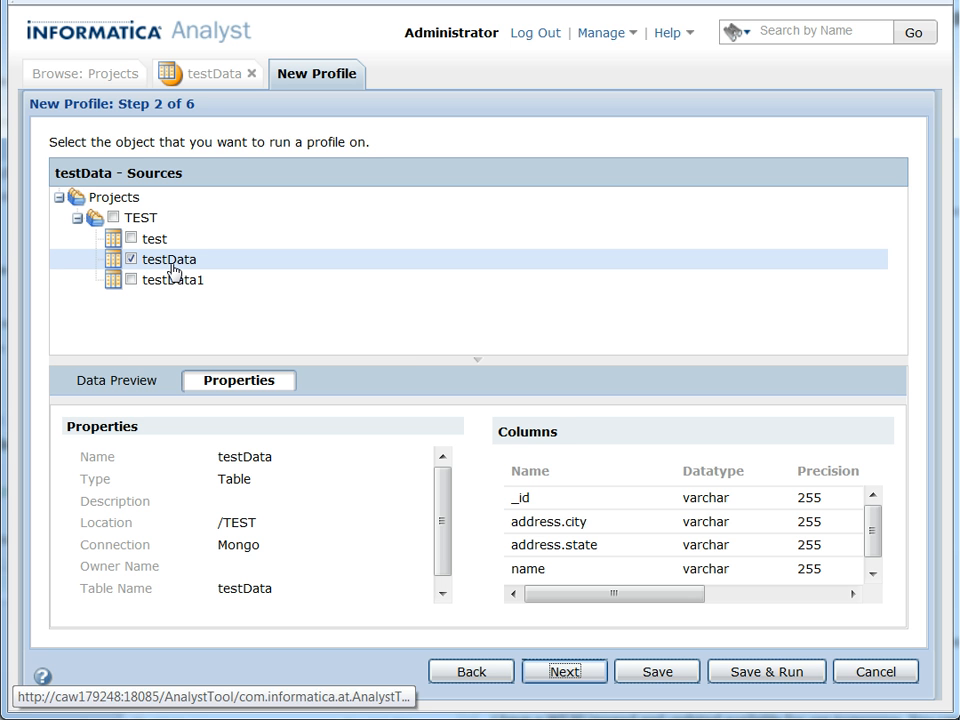
left_click(565, 673)
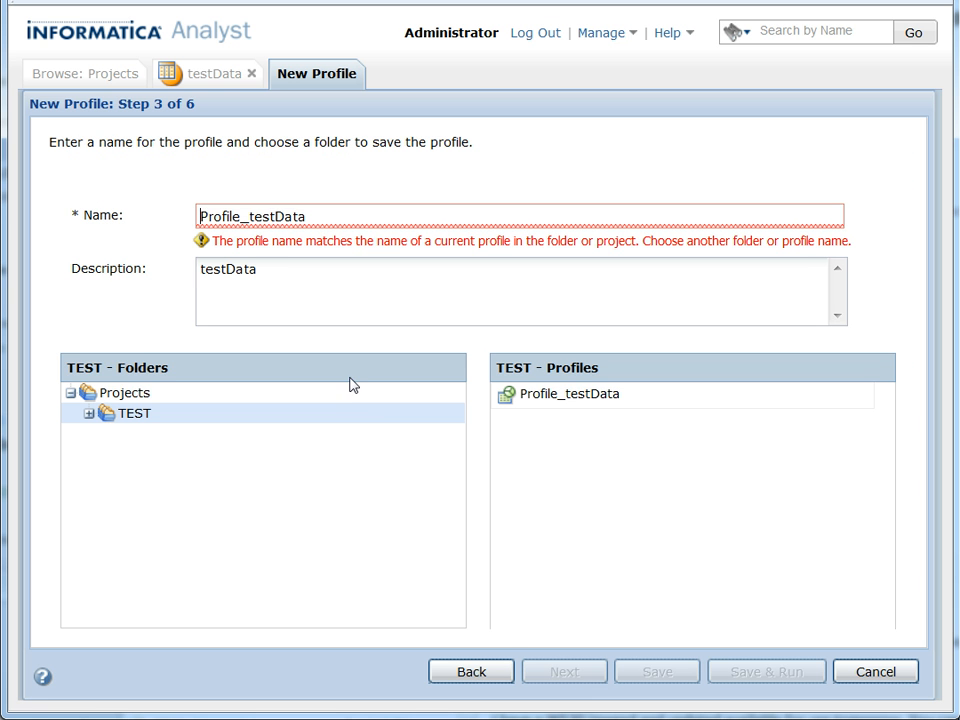
Name the profile Profile_testData1 and keep the TEST project as its save location.
left_click(327, 218)
type("1")
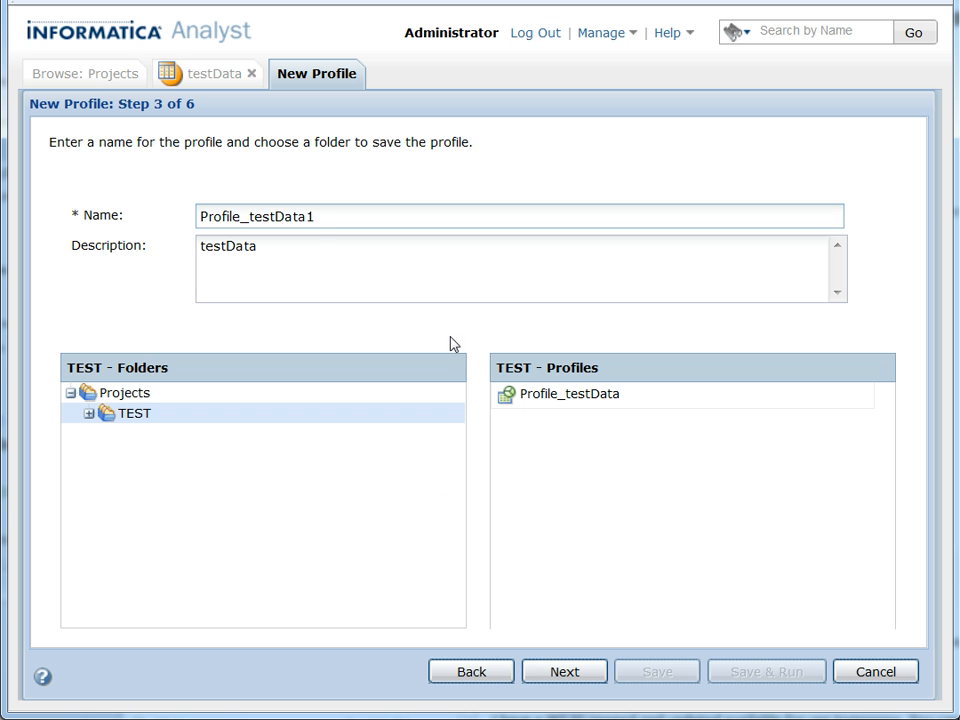
left_click(562, 680)
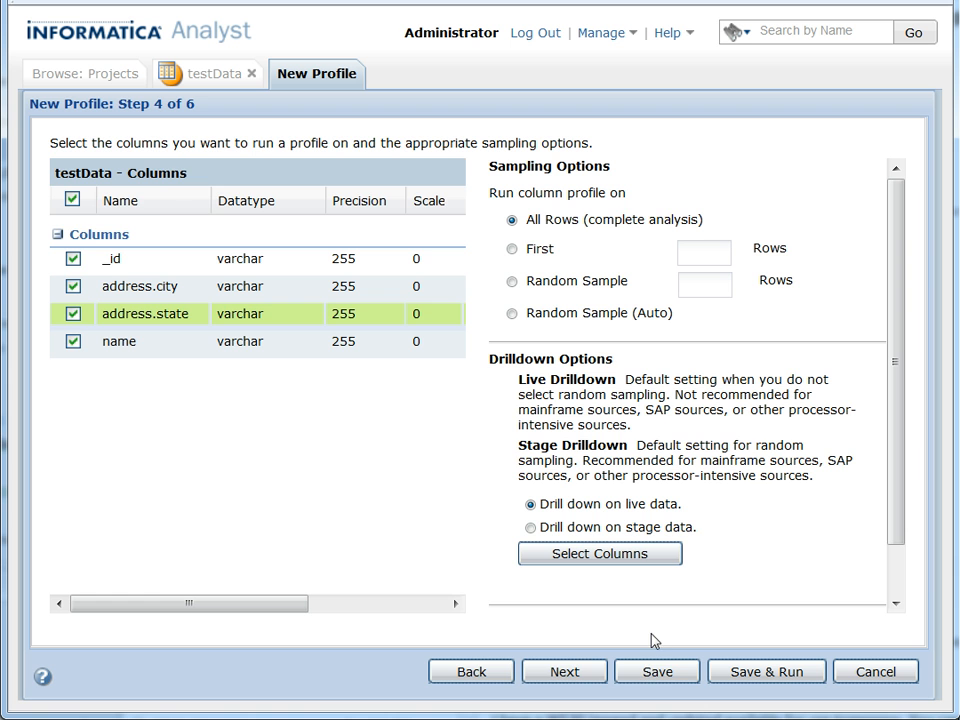
Accept all columns, all-rows sampling, no filter and row drilldown, and save and run the profile.
left_click(564, 681)
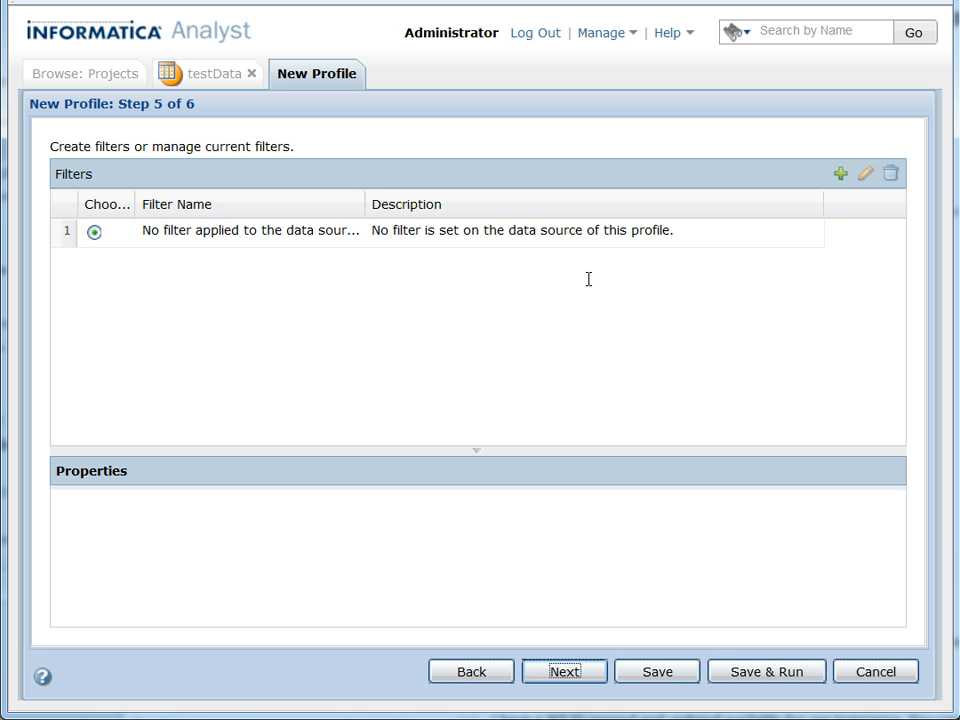
left_click(576, 675)
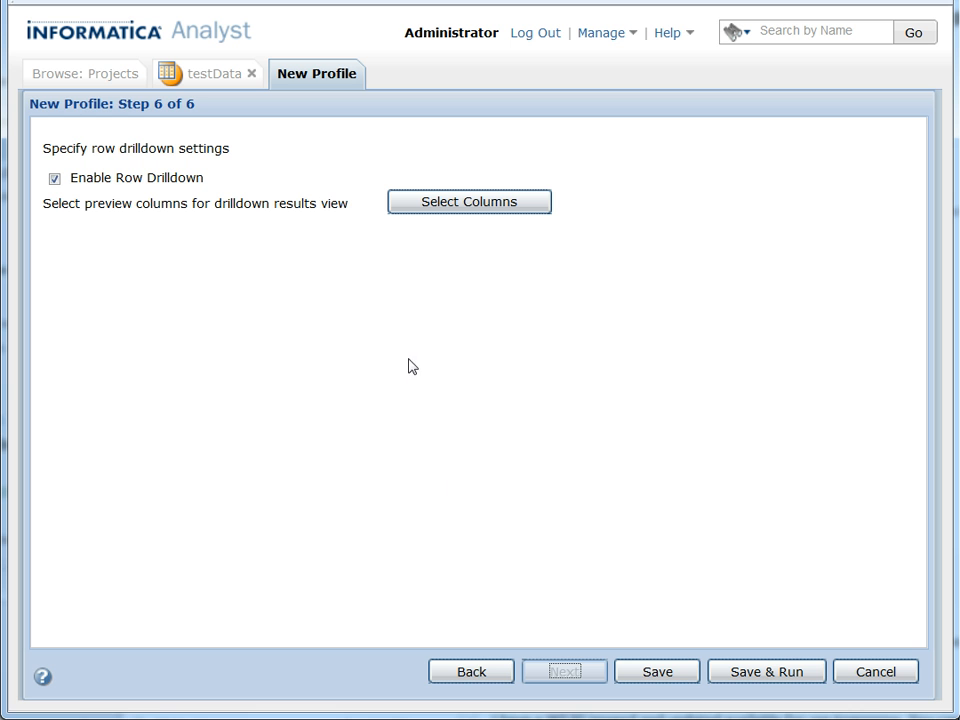
left_click(760, 672)
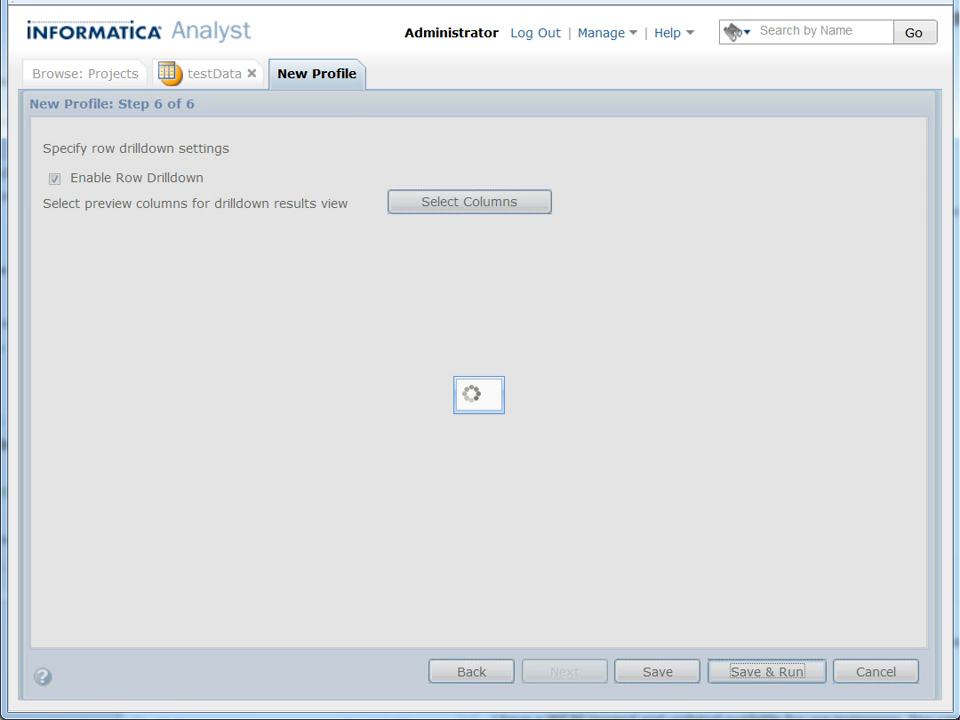